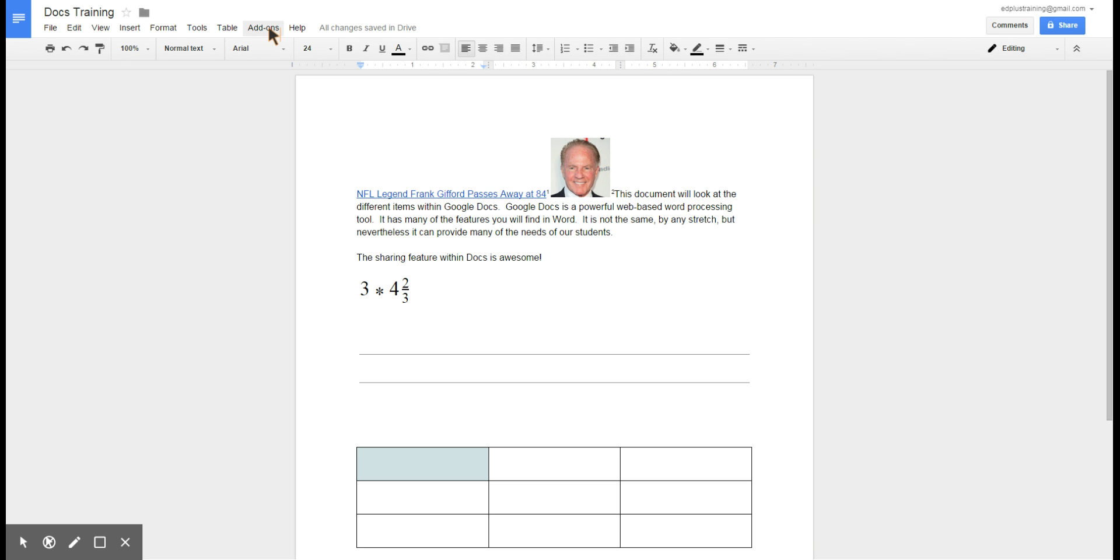
# Open the add-on gallery for the document and skim the range of available add-ons
pyautogui.click(266, 29)
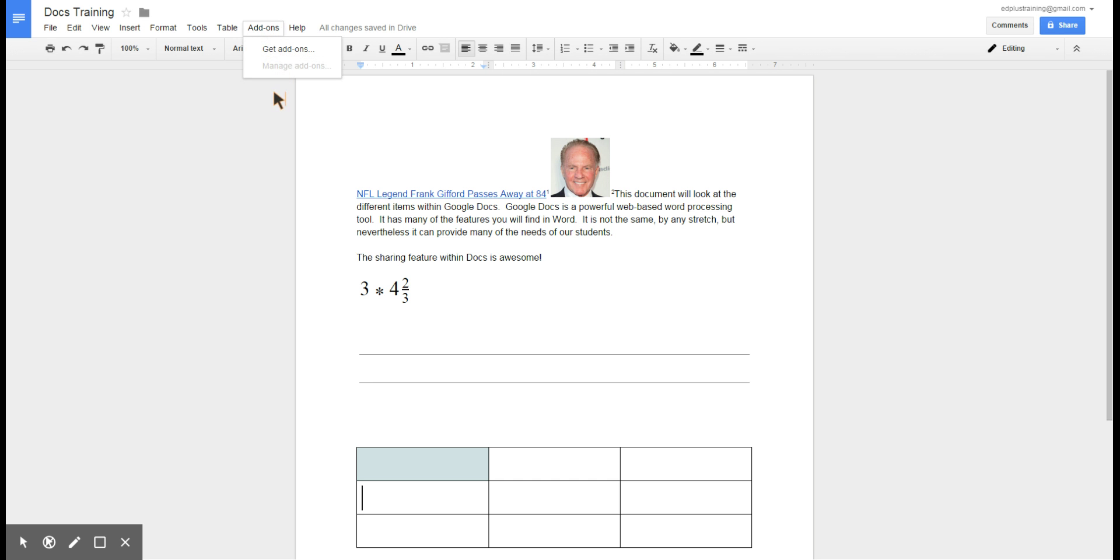
pyautogui.click(282, 46)
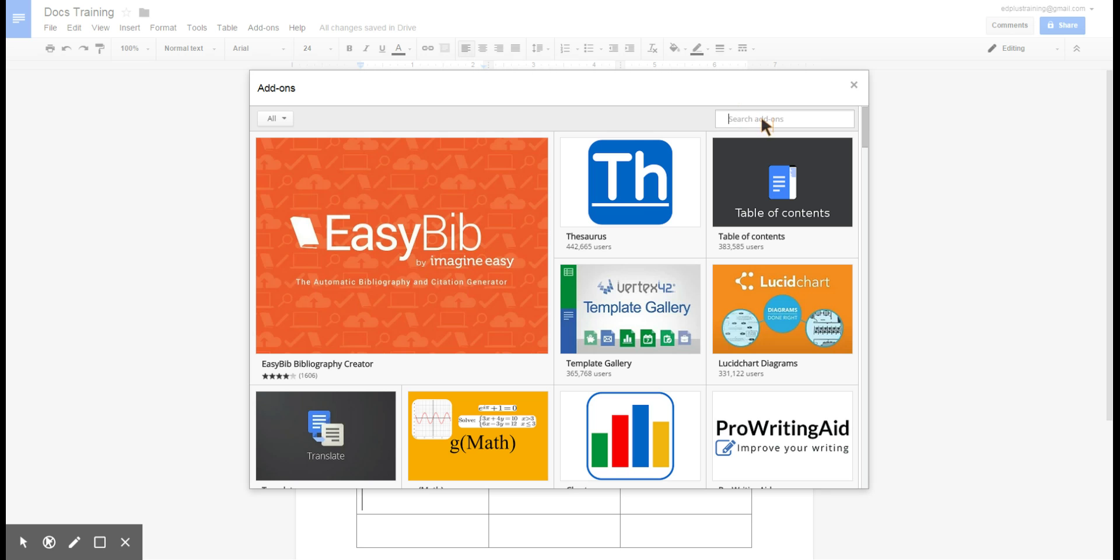
pyautogui.scroll(-5, 633, 198)
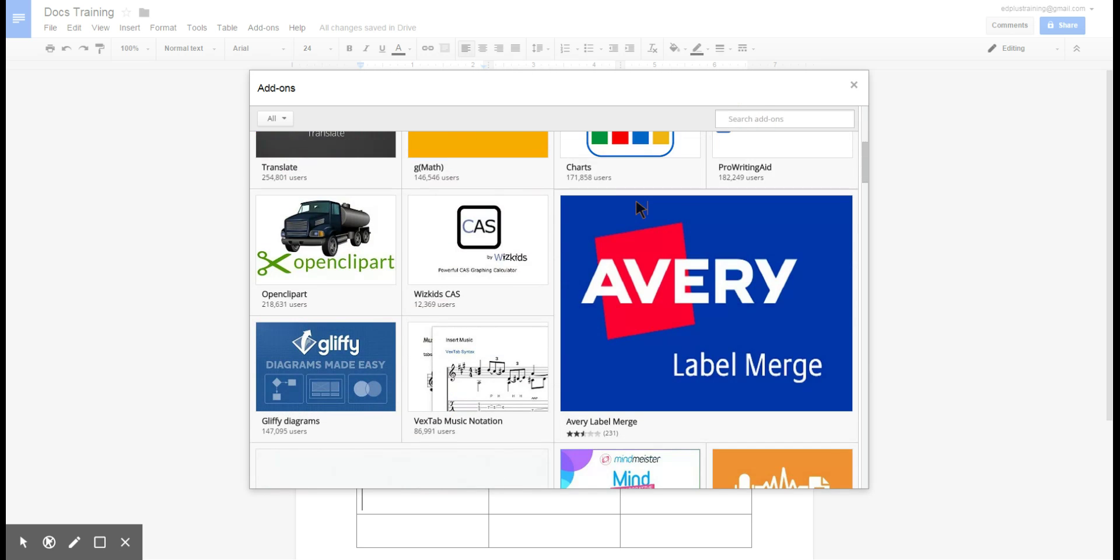
pyautogui.scroll(-8, 636, 198)
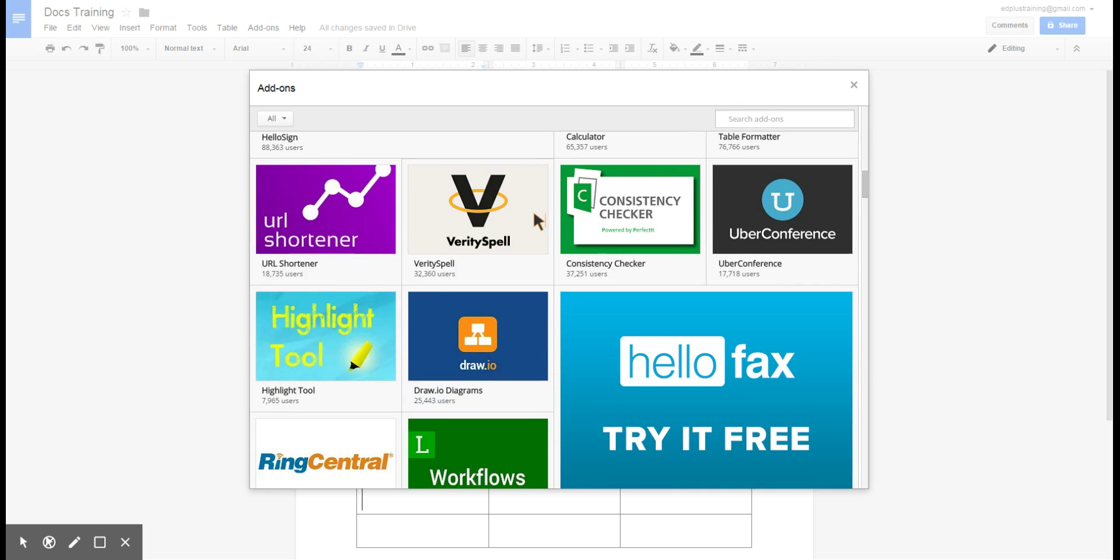
pyautogui.scroll(4, 532, 210)
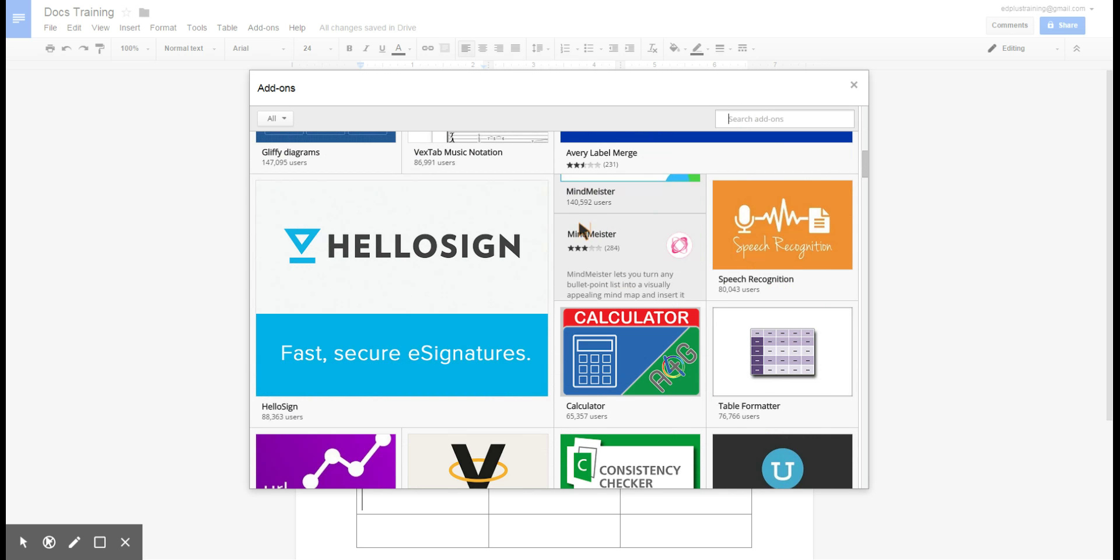
pyautogui.moveTo(527, 223)
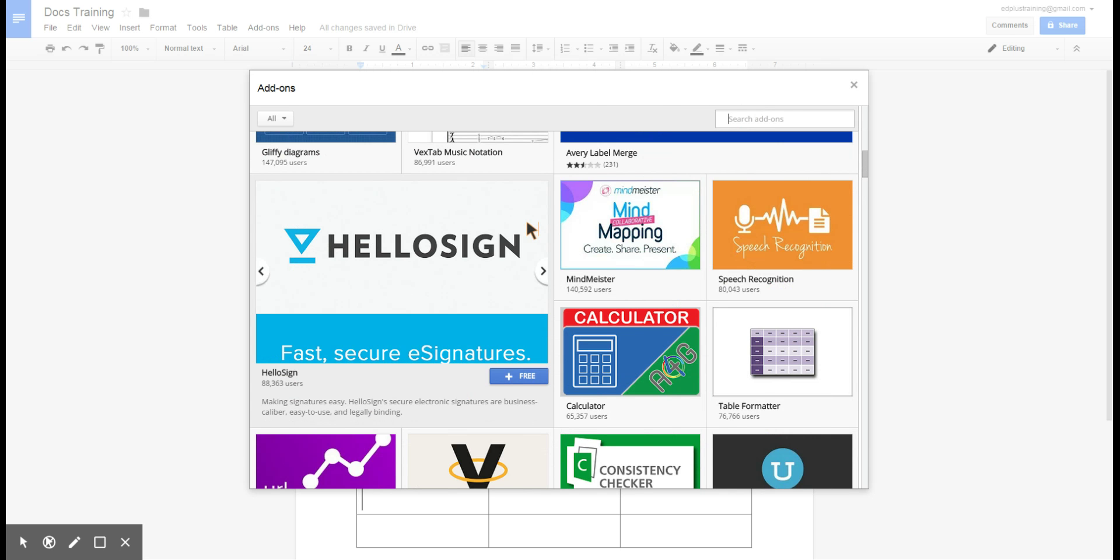
pyautogui.scroll(10, 526, 218)
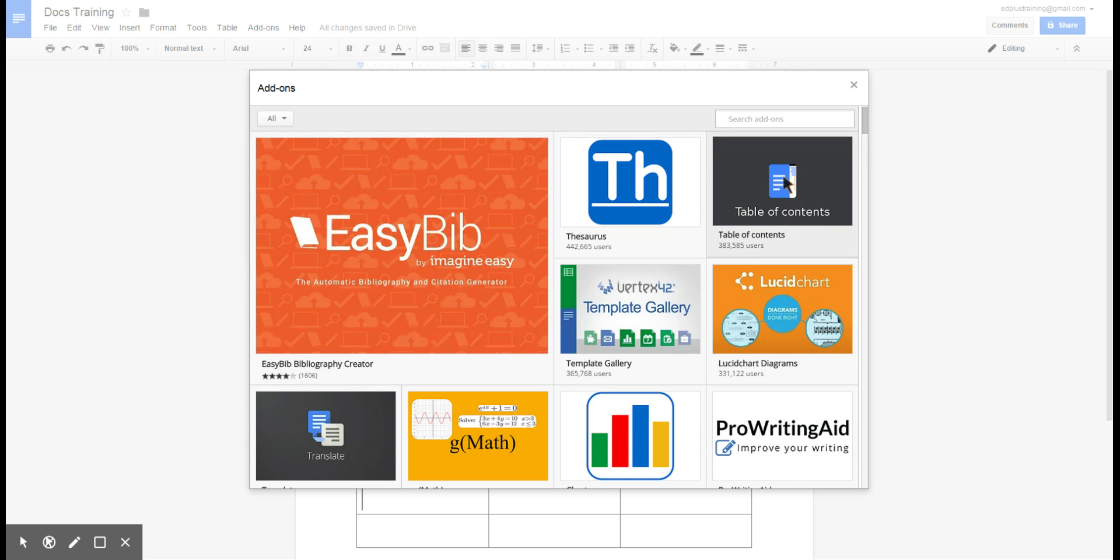
# Examine the gallery descriptions of add-ons such as Table of contents, g(Math), Wizkids CAS, VexTab Music Notation and Speech Recognition
pyautogui.moveTo(794, 201)
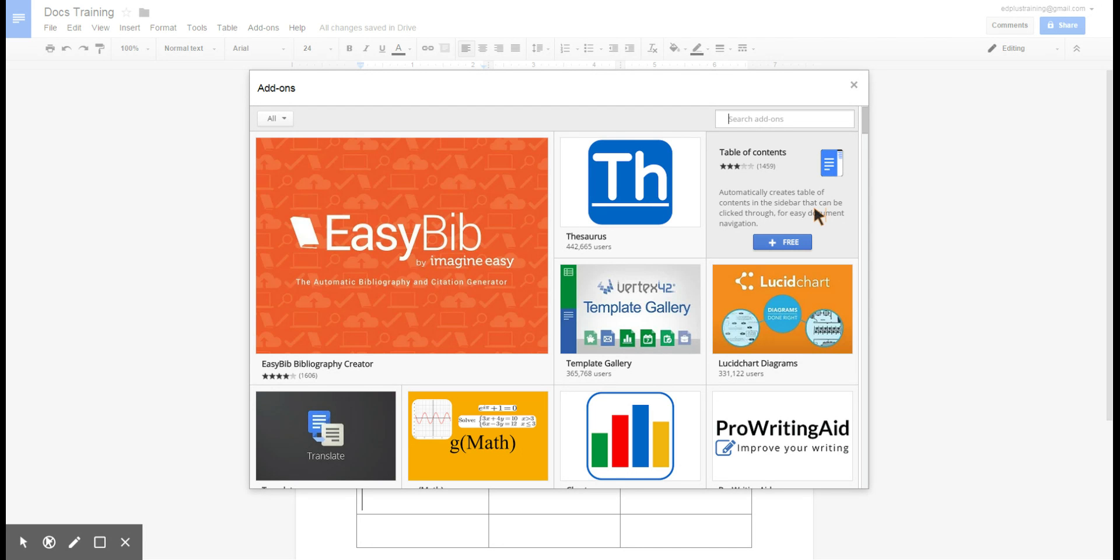
pyautogui.moveTo(622, 205)
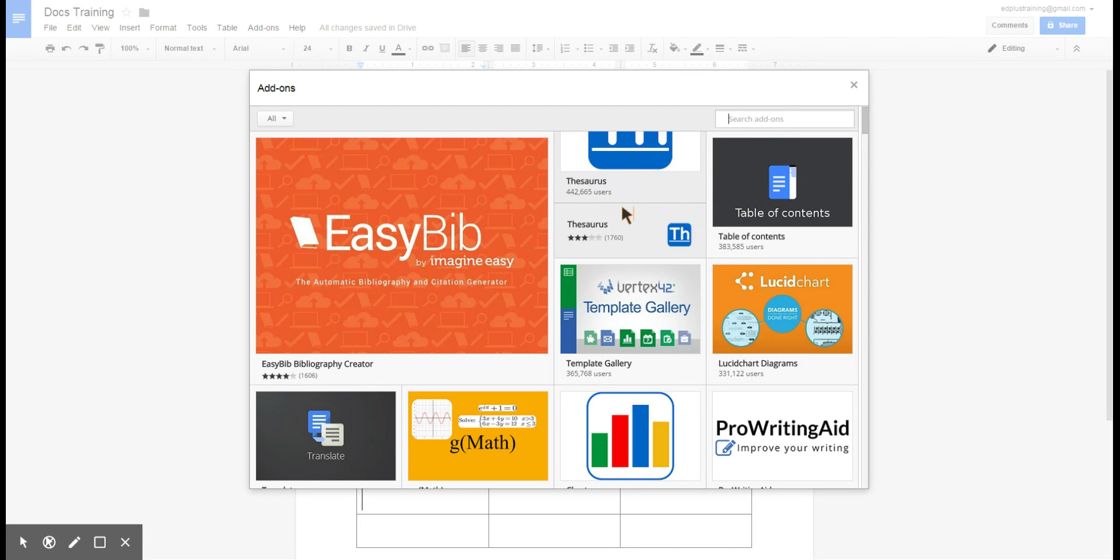
pyautogui.scroll(-2, 674, 202)
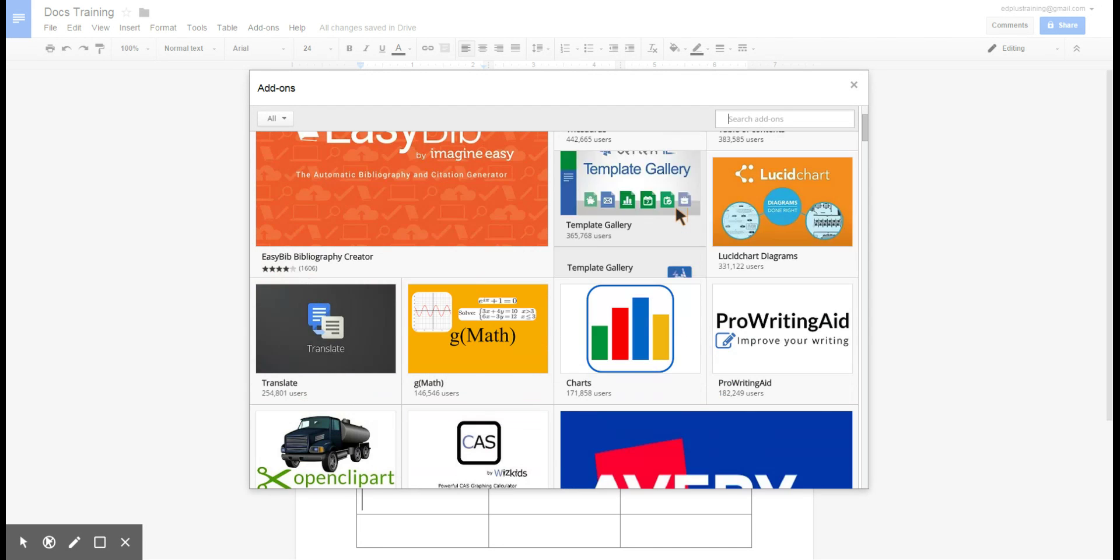
pyautogui.moveTo(701, 210)
pyautogui.moveTo(499, 315)
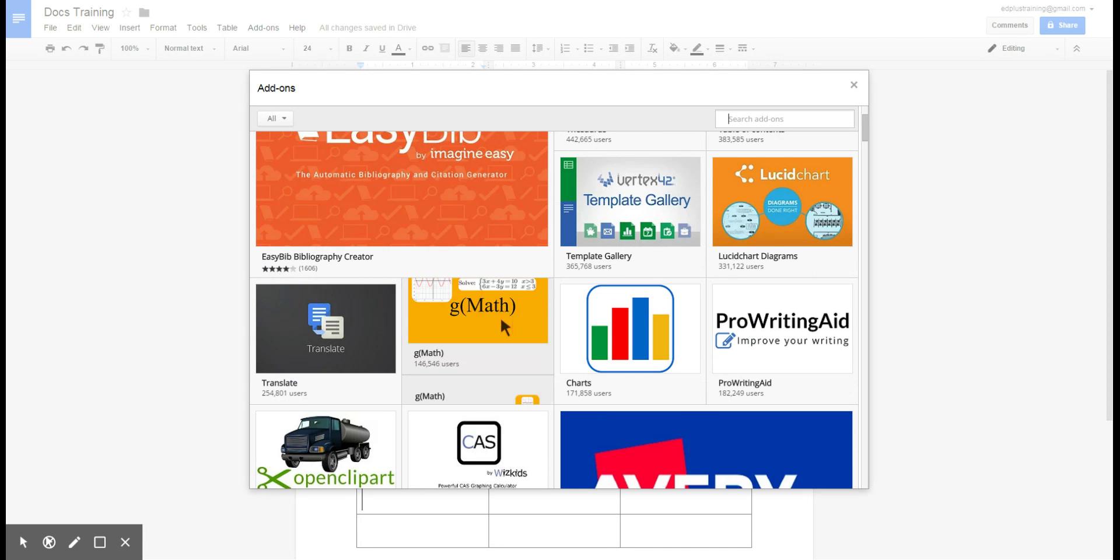
pyautogui.scroll(-1, 500, 320)
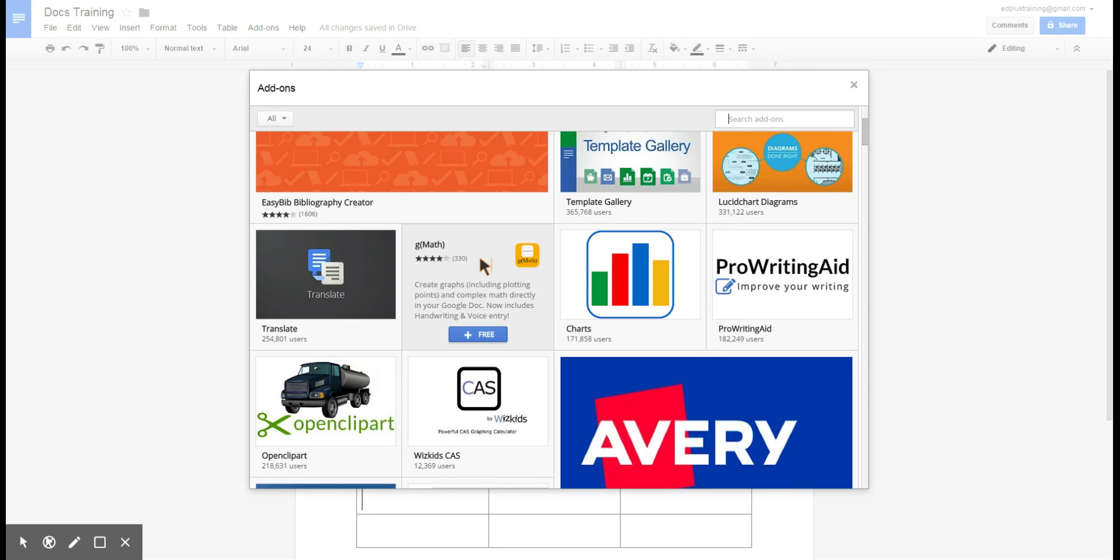
pyautogui.scroll(-4, 479, 256)
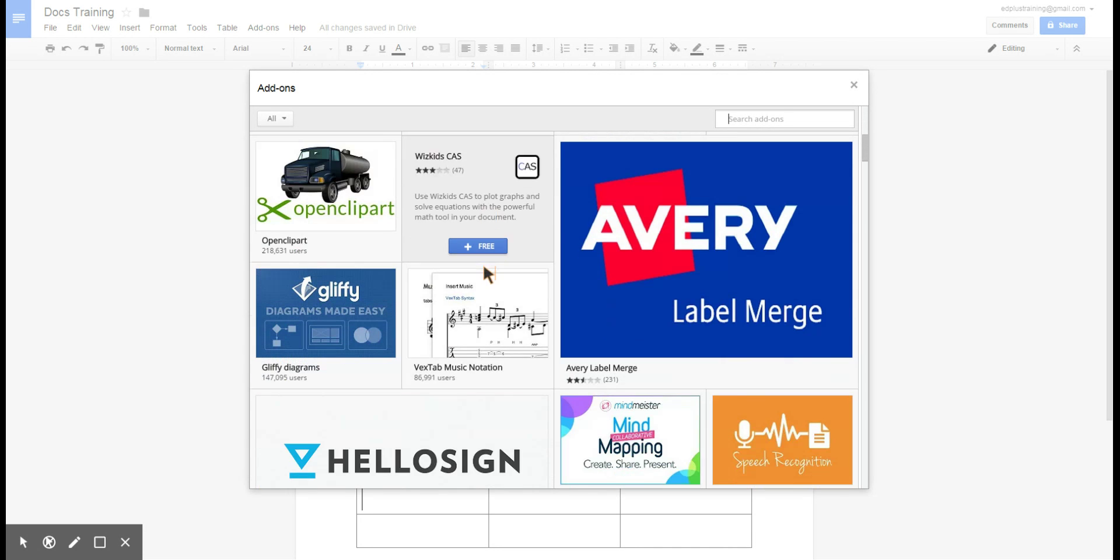
pyautogui.scroll(-2, 482, 262)
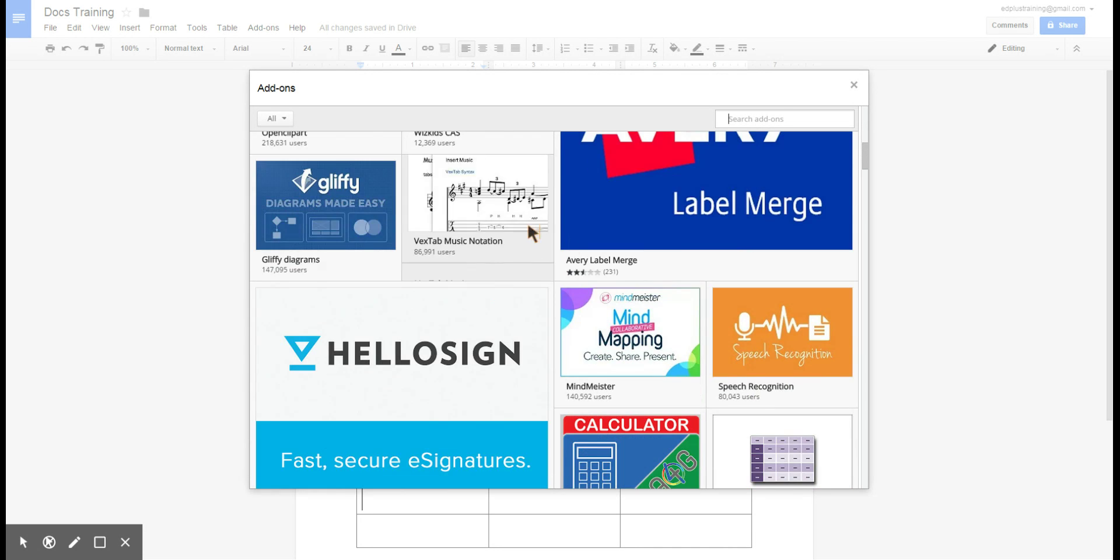
pyautogui.moveTo(492, 219)
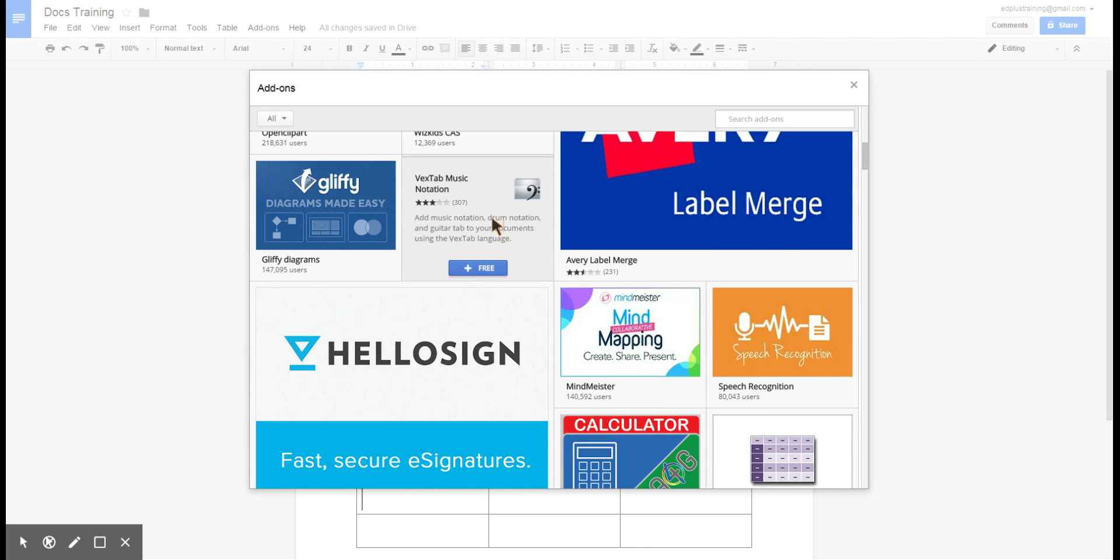
pyautogui.scroll(-1, 491, 222)
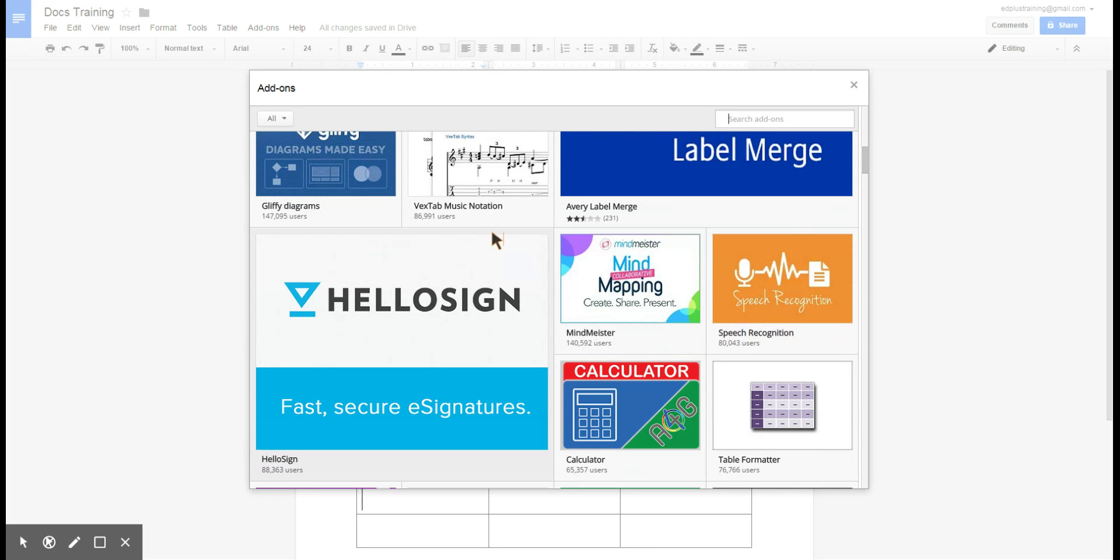
pyautogui.moveTo(745, 274)
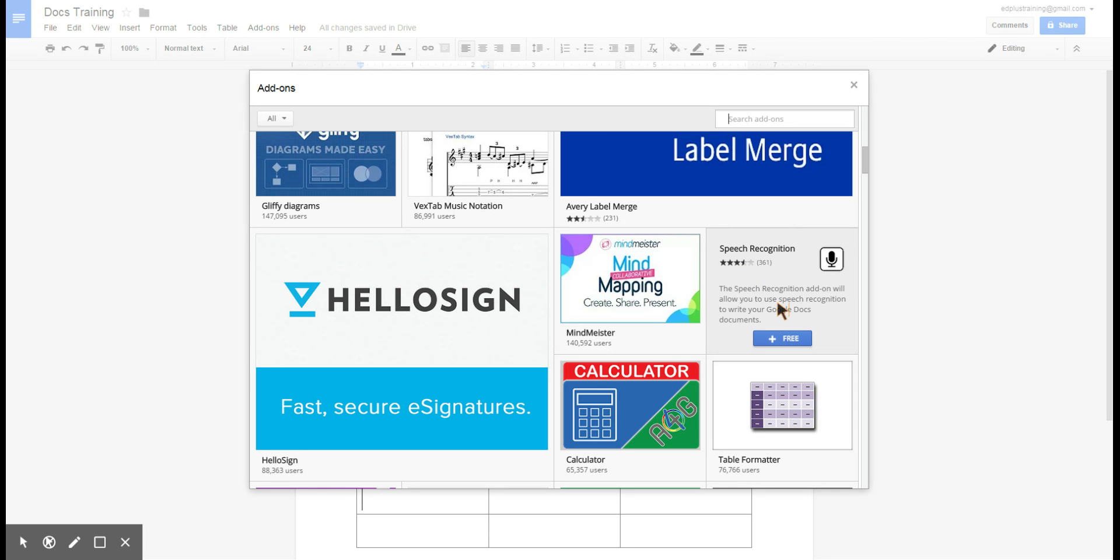
# Review the Speech Recognition add-on's overview and user reviews, and return to the gallery
pyautogui.click(777, 304)
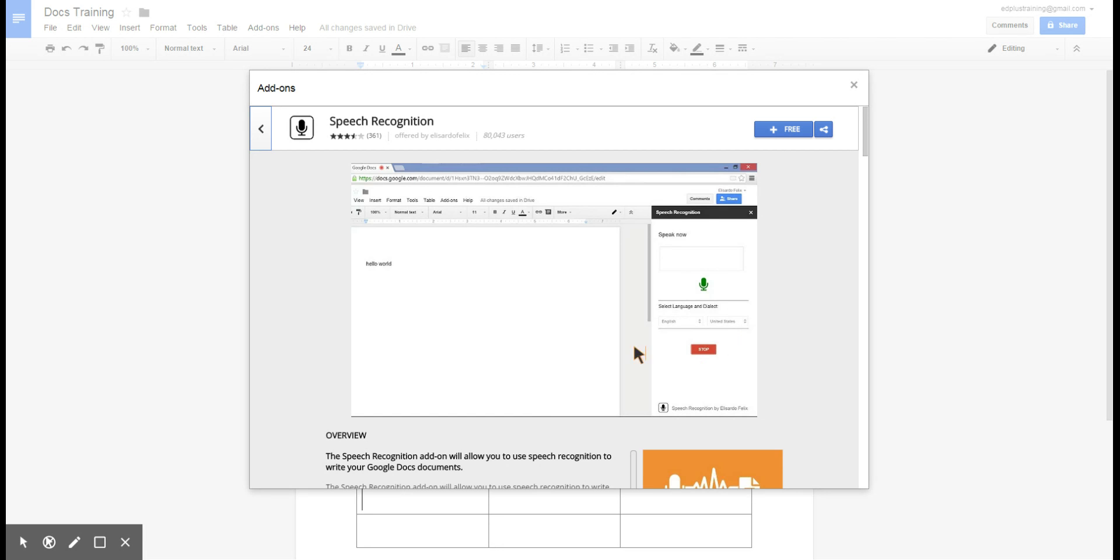
pyautogui.scroll(-5, 551, 365)
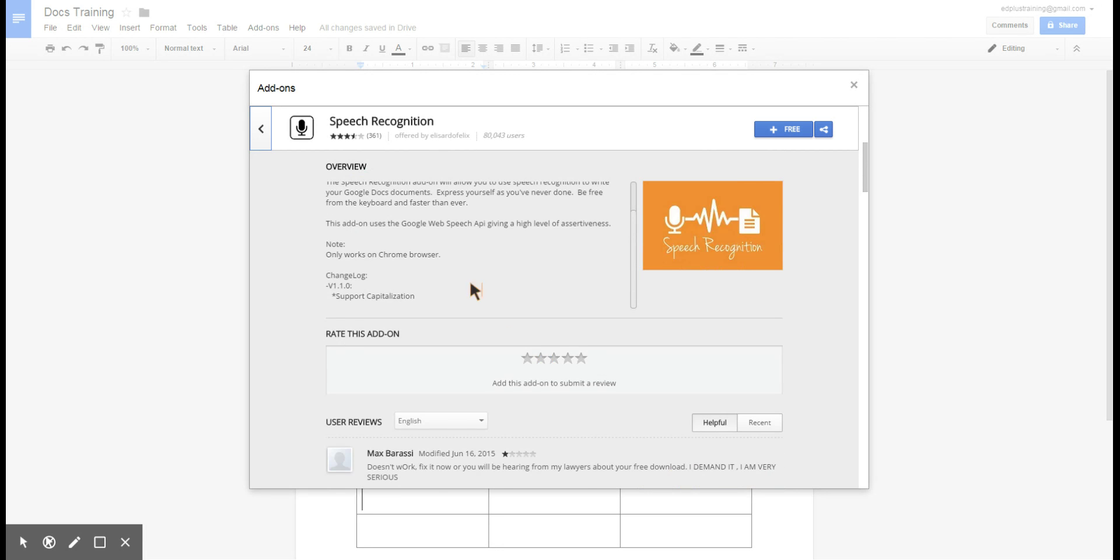
pyautogui.scroll(-1, 474, 290)
pyautogui.scroll(-1, 464, 224)
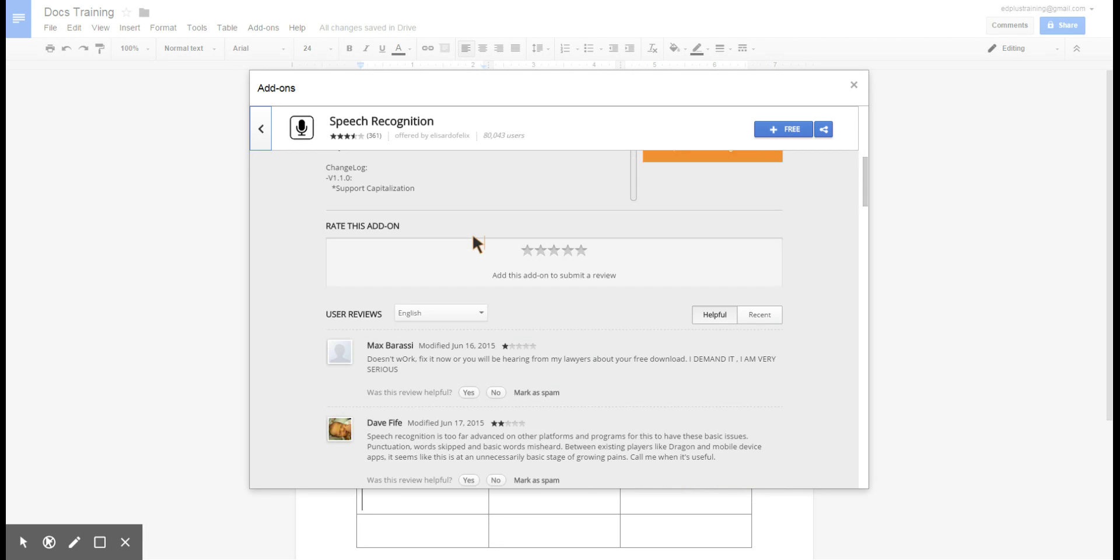
pyautogui.scroll(2, 476, 359)
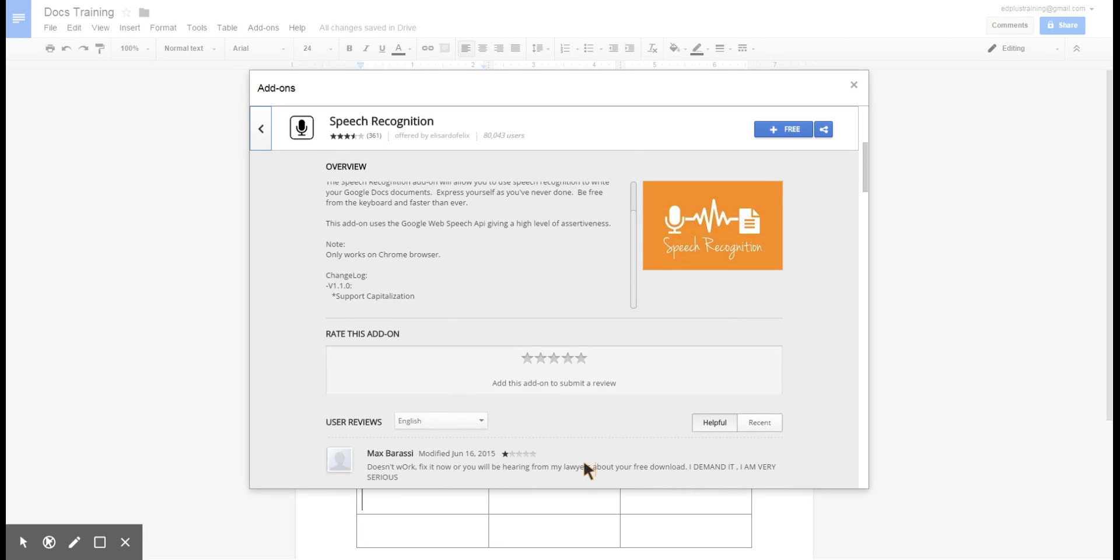
pyautogui.scroll(5, 527, 362)
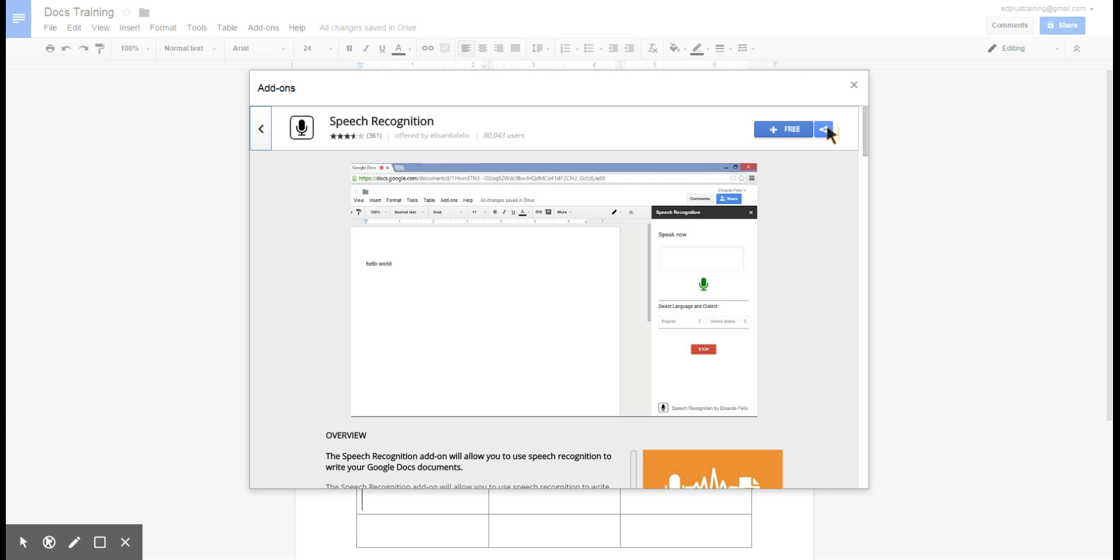
pyautogui.click(258, 126)
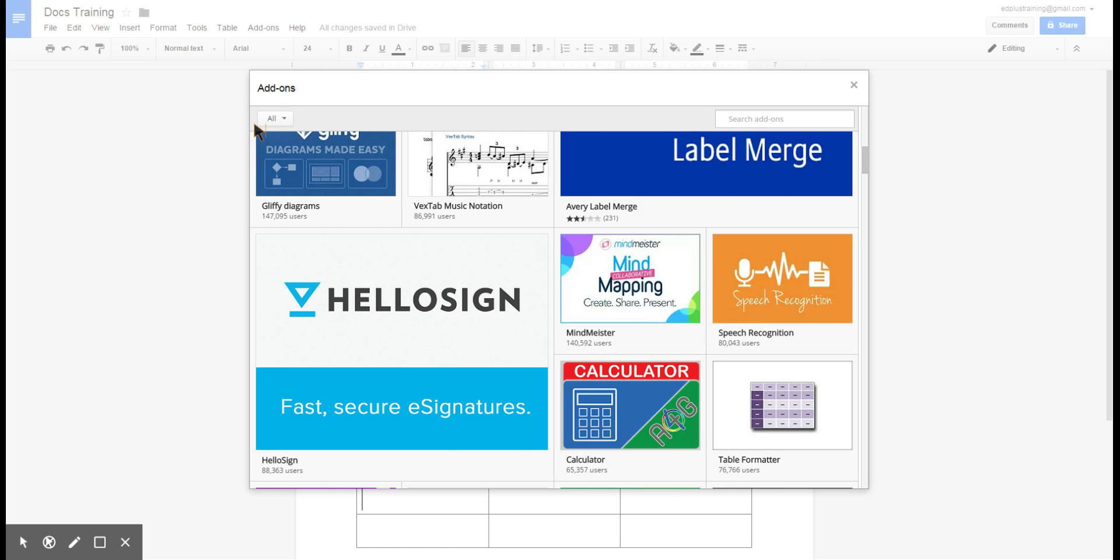
# Browse further add-ons in the gallery, including the description of Consistency Checker
pyautogui.scroll(-2, 626, 301)
pyautogui.scroll(-2, 625, 295)
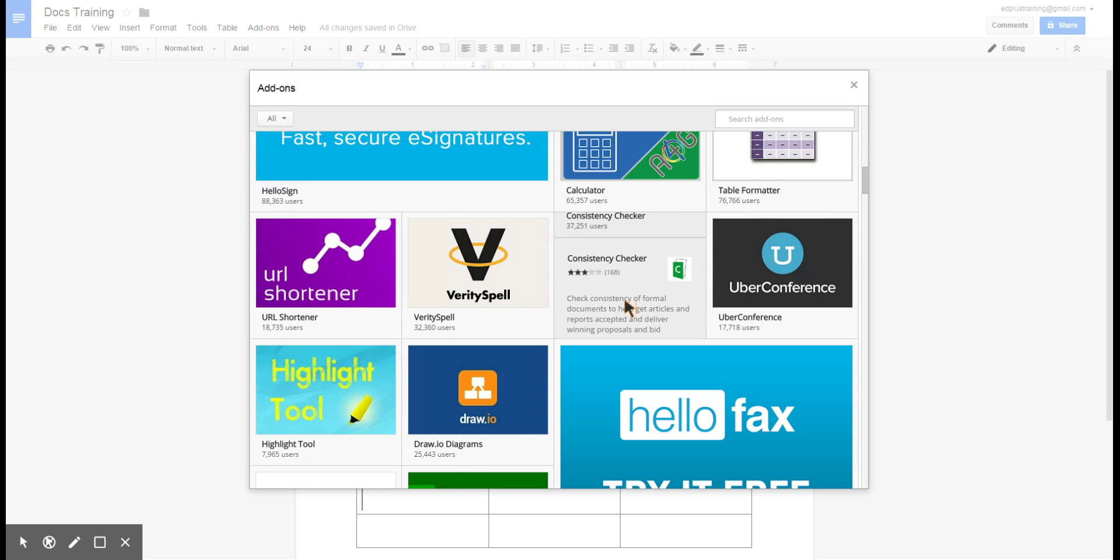
pyautogui.scroll(-1, 626, 304)
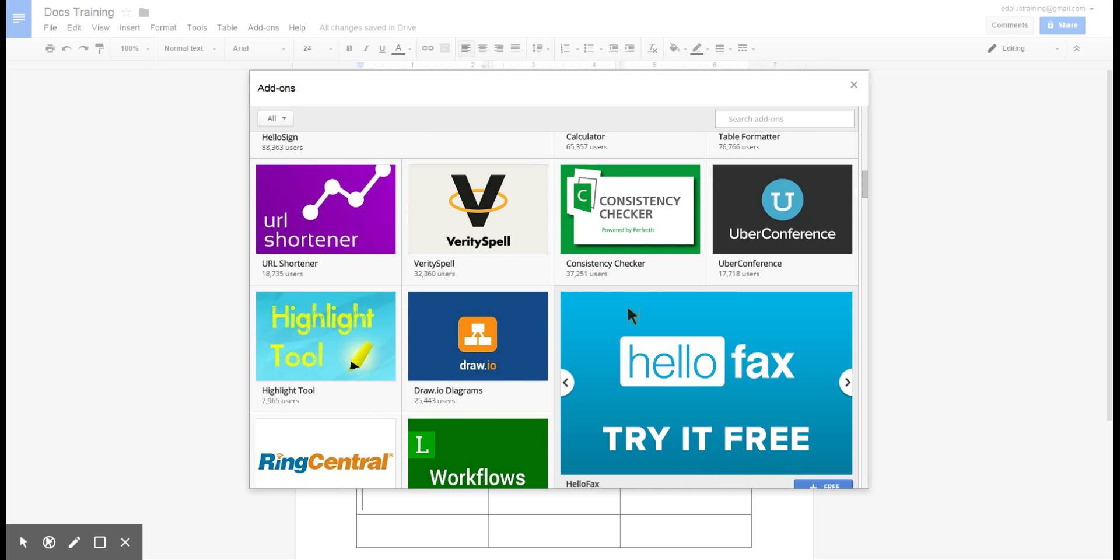
pyautogui.moveTo(642, 237)
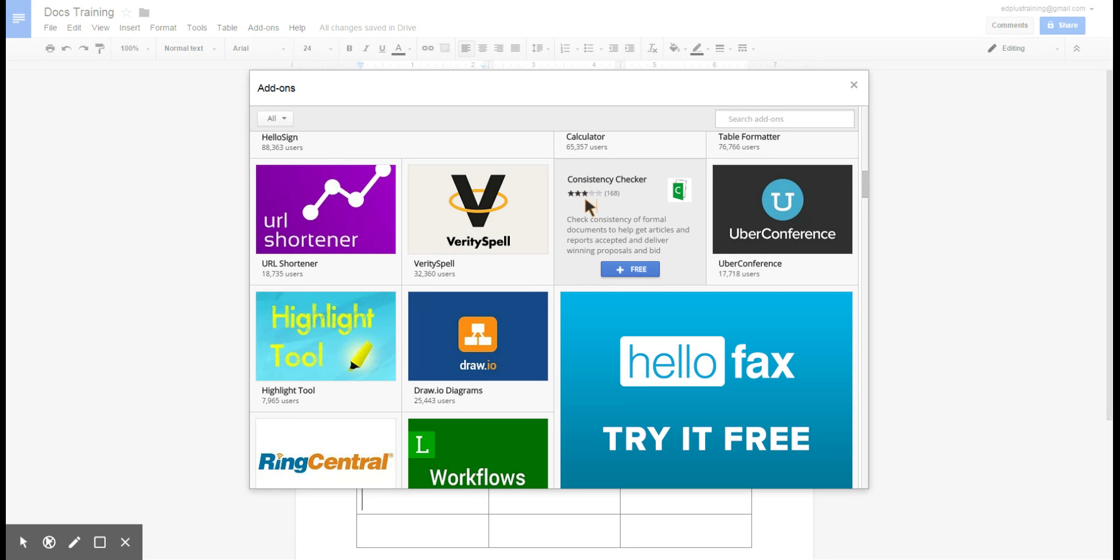
pyautogui.scroll(-1, 586, 251)
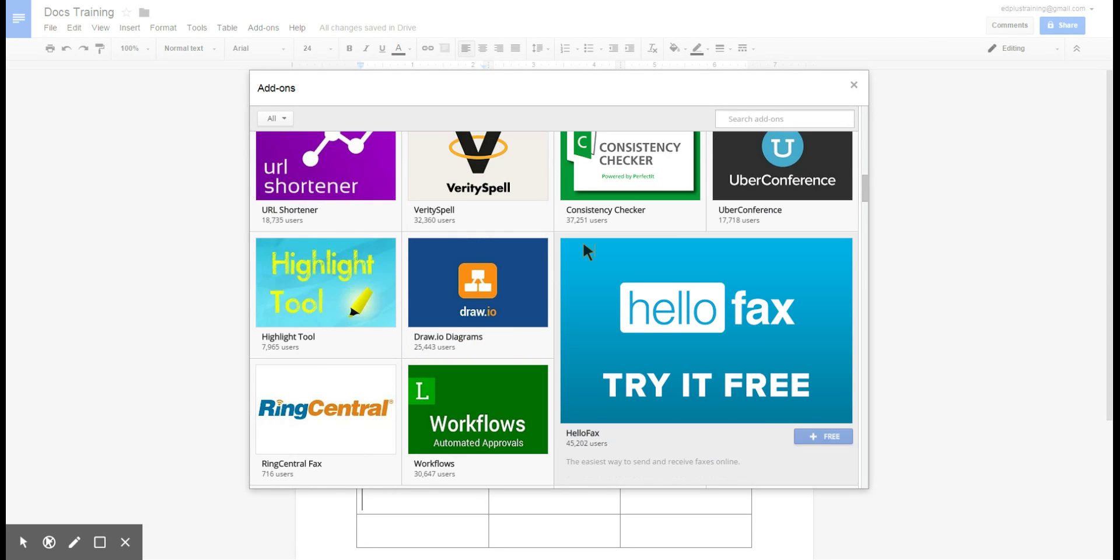
pyautogui.scroll(-6, 583, 242)
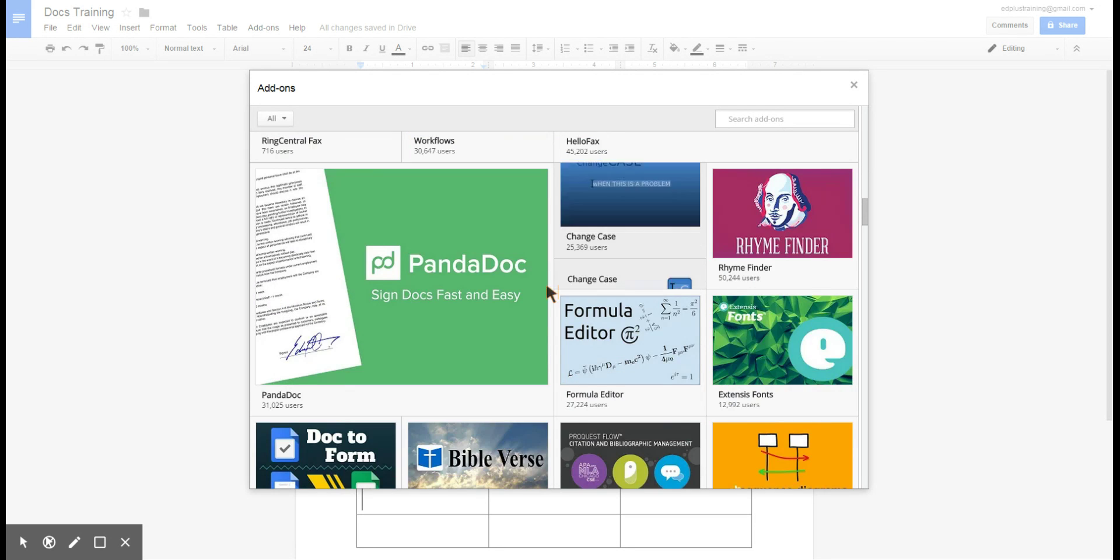
# Find the Speech Recognition add-on in the gallery again and install it for free
pyautogui.scroll(10, 535, 260)
pyautogui.scroll(3, 534, 259)
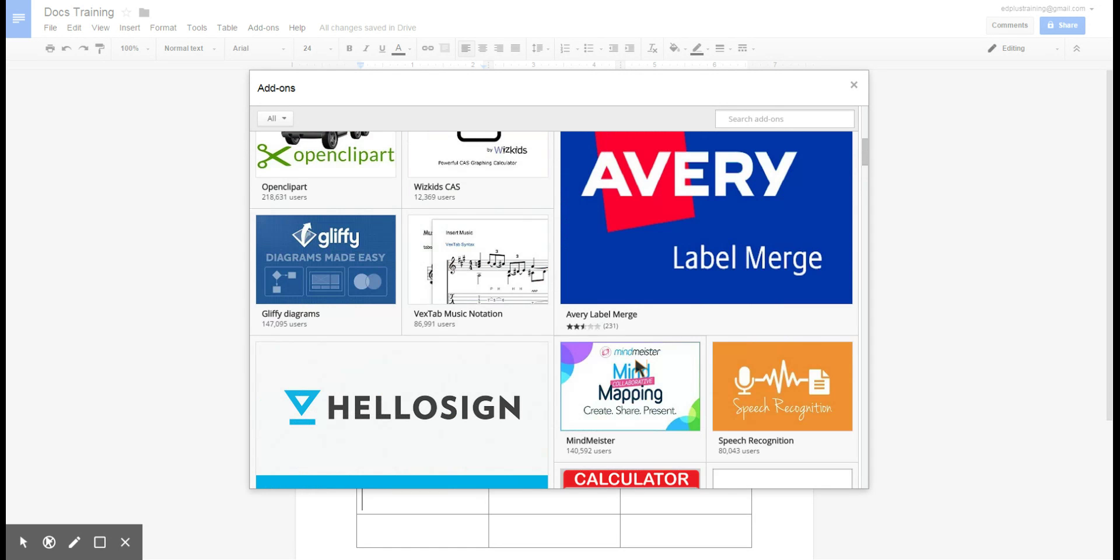
pyautogui.click(757, 392)
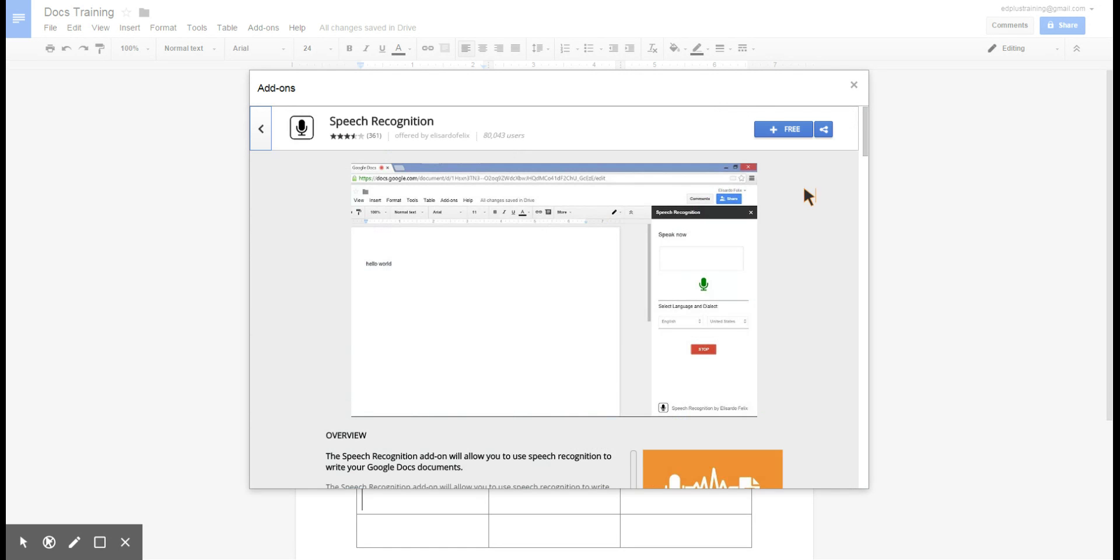
pyautogui.click(776, 132)
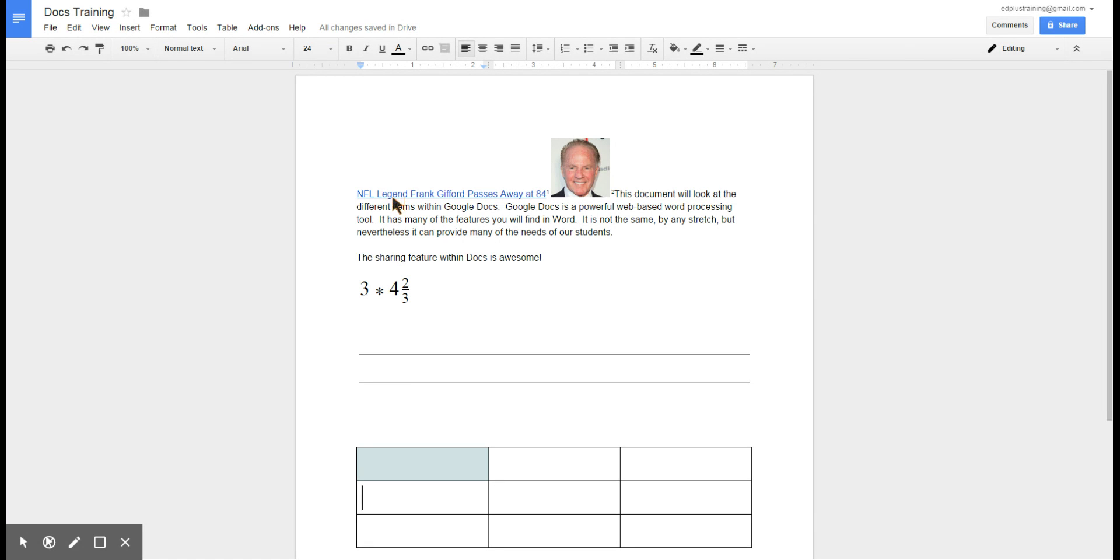
# Check the available add-ons for the newly installed Speech Recognition add-on and dismiss its introductory instructions
pyautogui.click(263, 29)
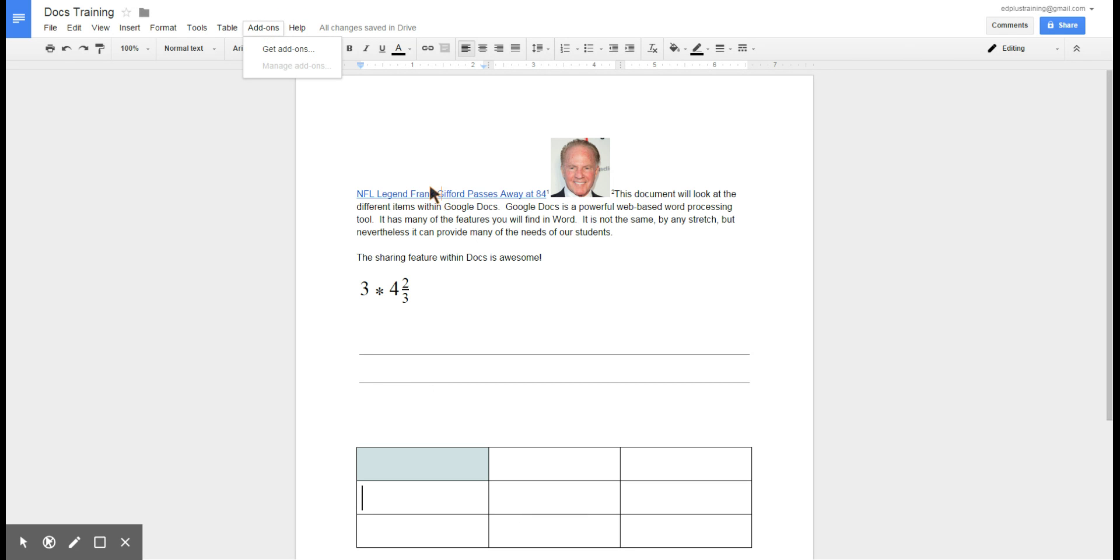
pyautogui.click(382, 152)
pyautogui.click(270, 29)
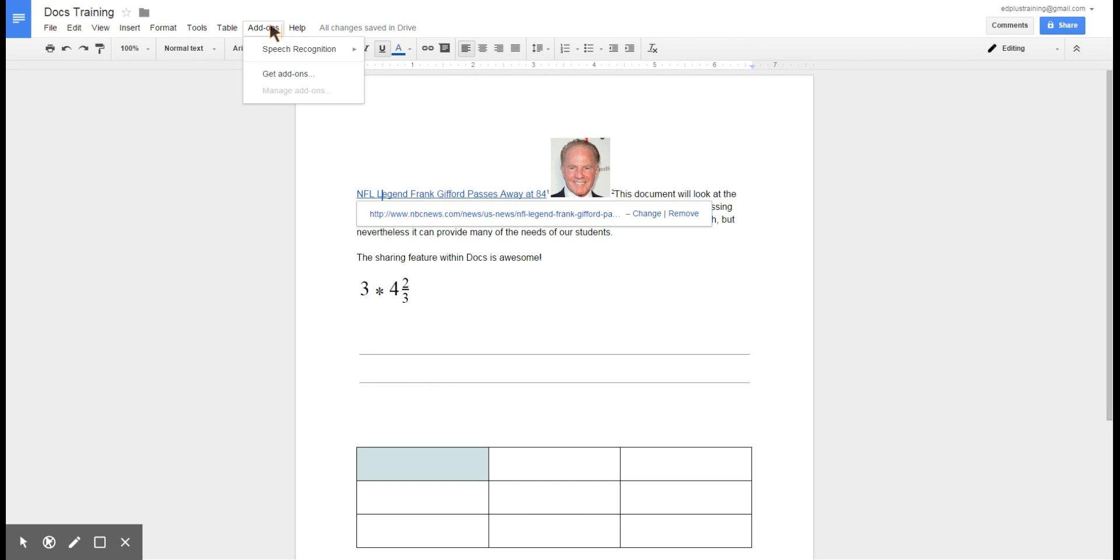
pyautogui.moveTo(277, 52)
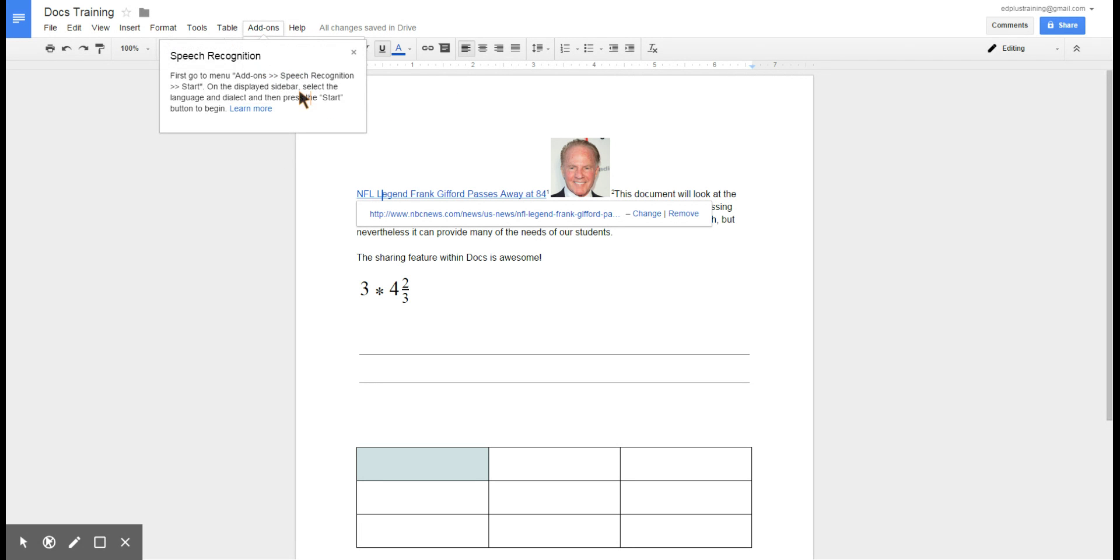
pyautogui.click(237, 215)
# Review the management options for the installed Speech Recognition add-on, and return to the document without changing them
pyautogui.click(265, 28)
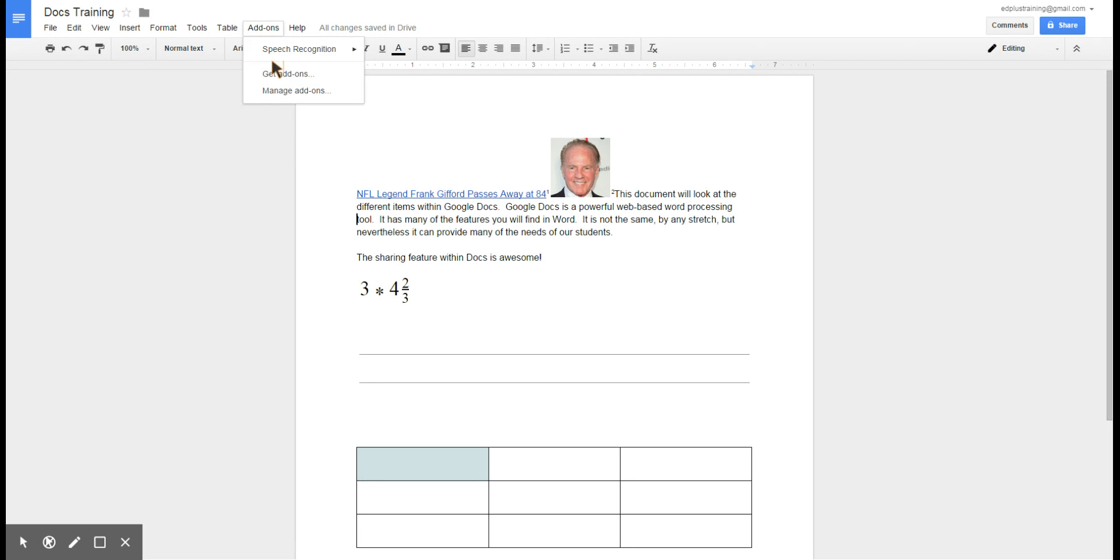
pyautogui.click(292, 91)
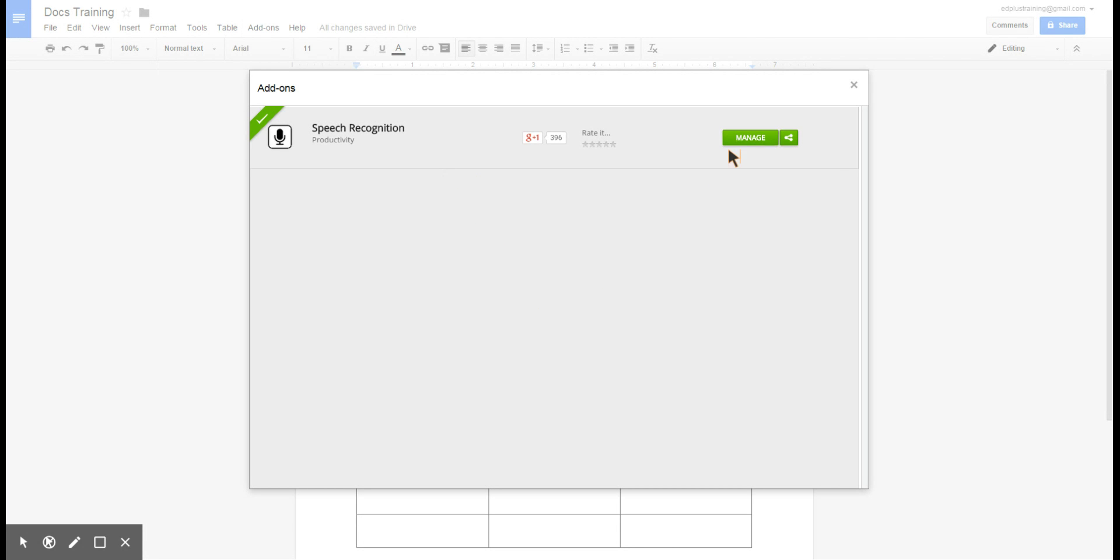
pyautogui.click(747, 138)
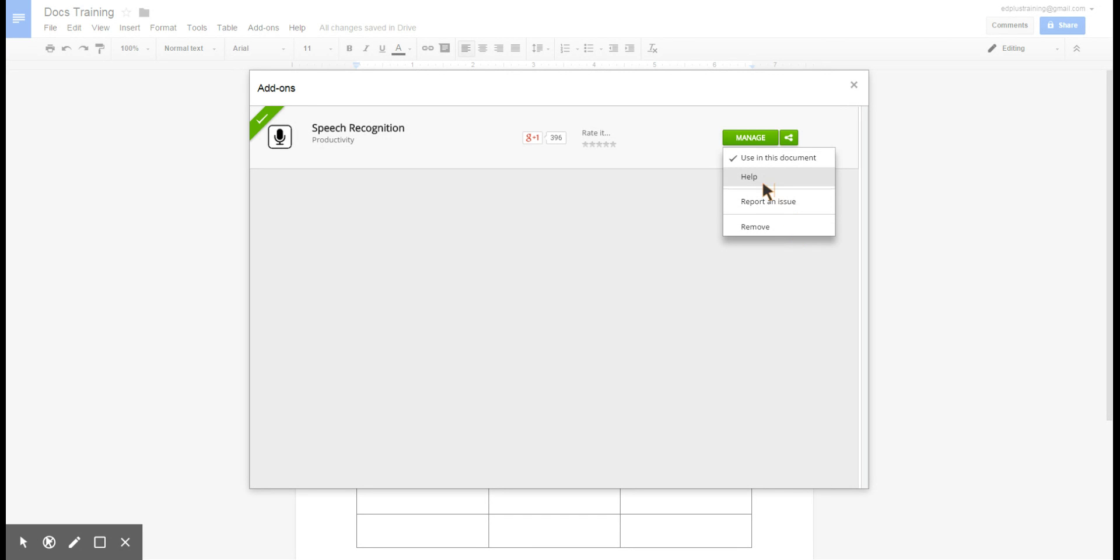
pyautogui.click(643, 224)
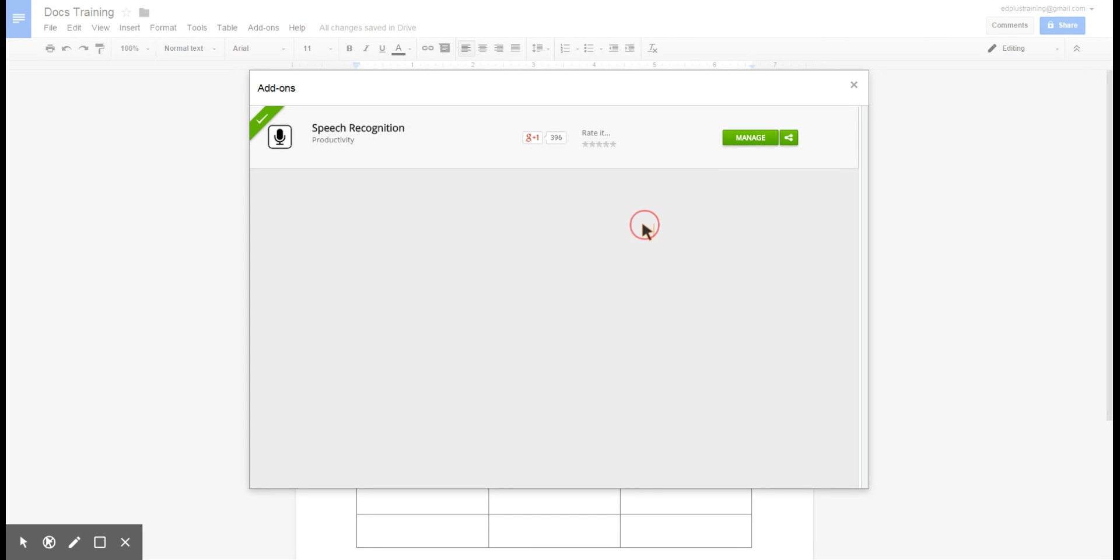
pyautogui.click(853, 85)
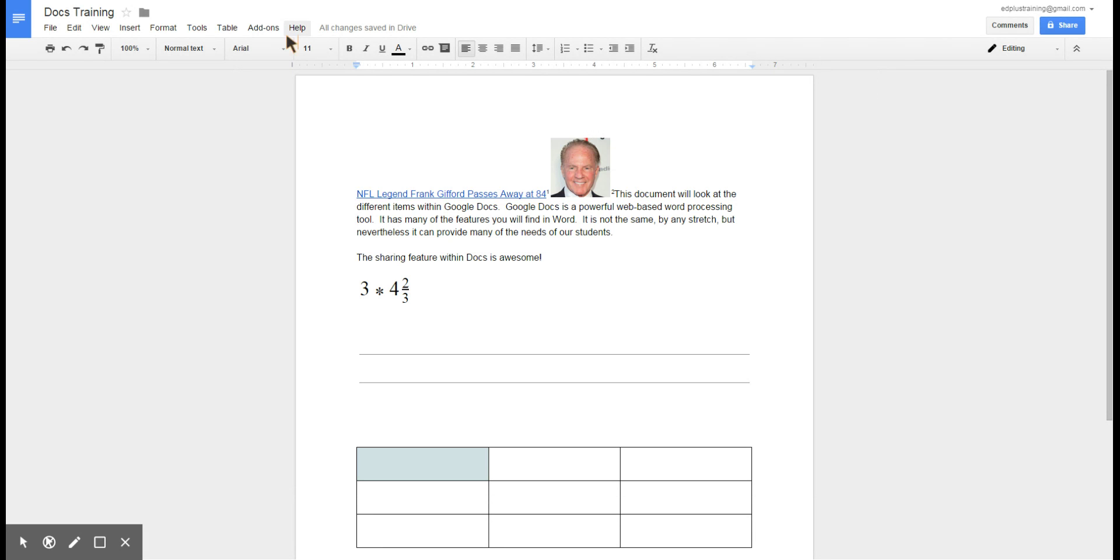
# Start the Speech Recognition add-on in the document and display the available add-ons again
pyautogui.click(263, 28)
pyautogui.moveTo(266, 46)
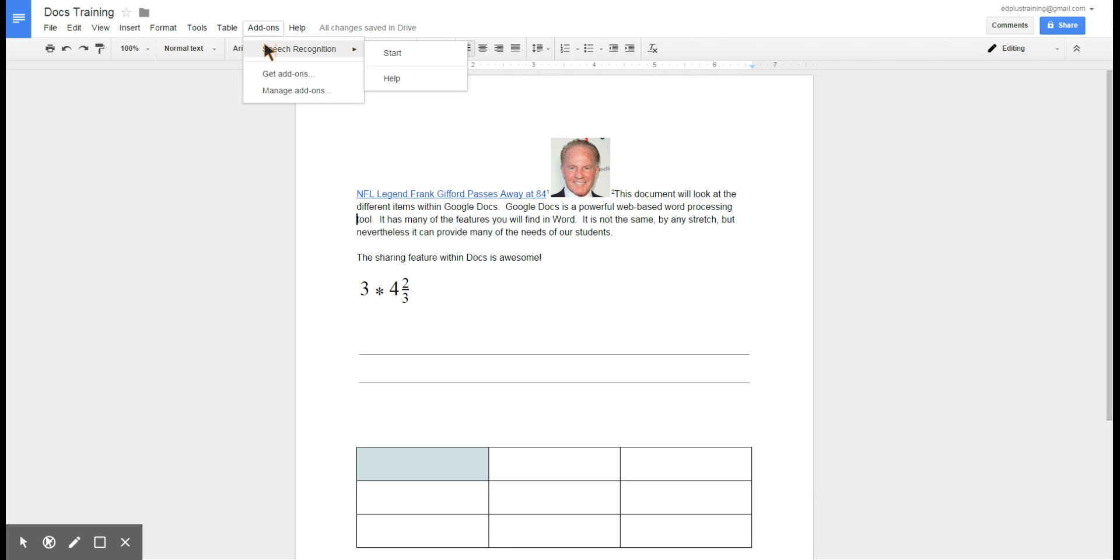
pyautogui.click(395, 53)
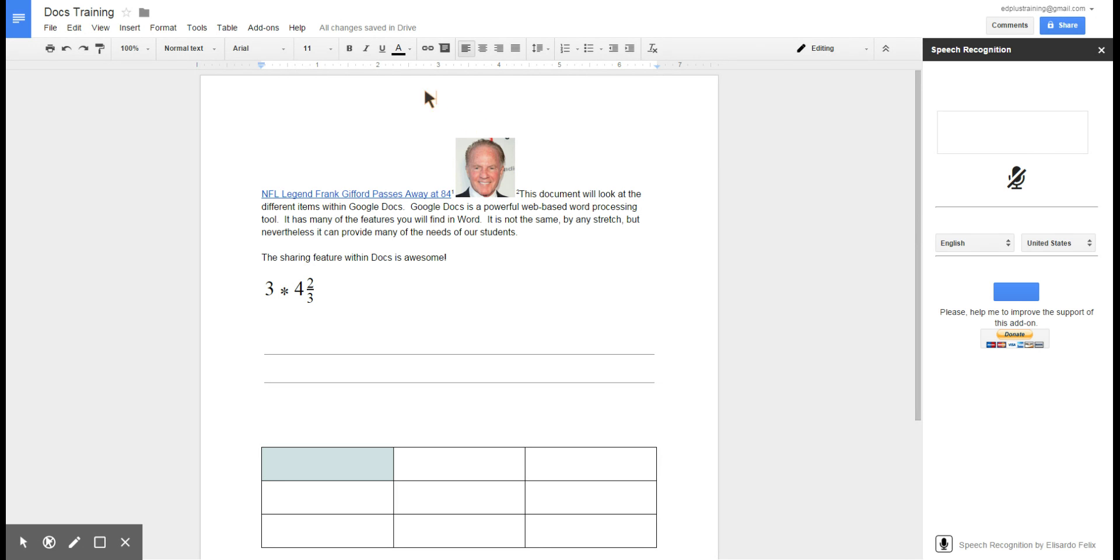
pyautogui.click(261, 30)
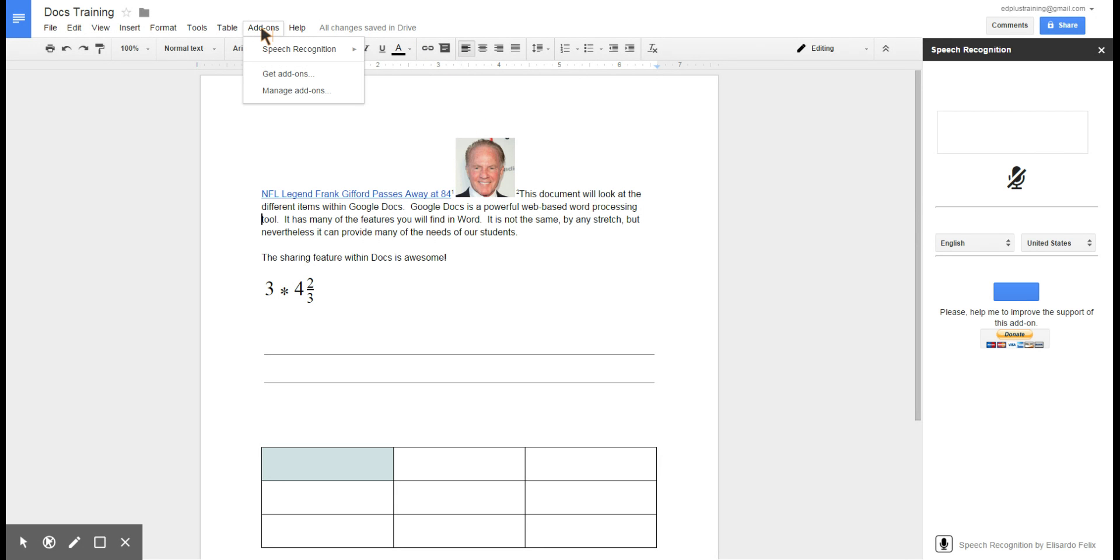